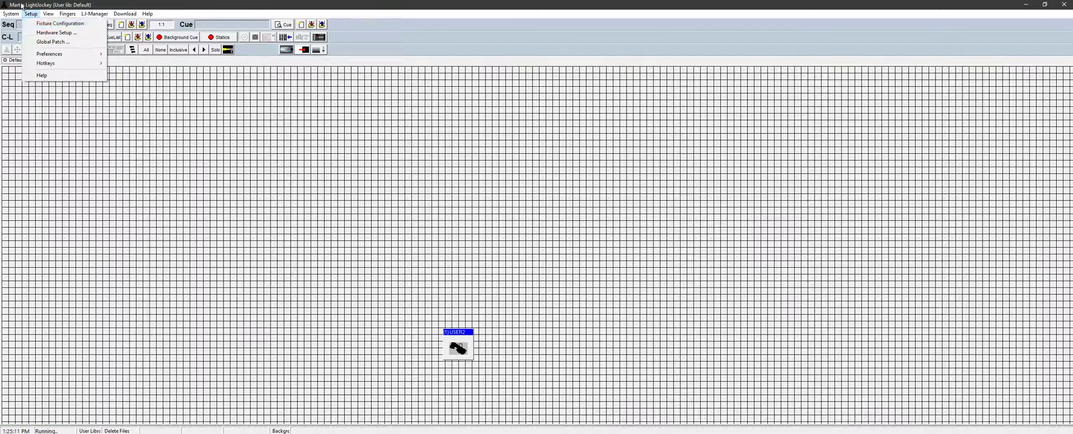
Back up the Default user library with the note 'DEC 22' and create the backup file.
{"action": "left_click", "coordinate": [17, 24]}
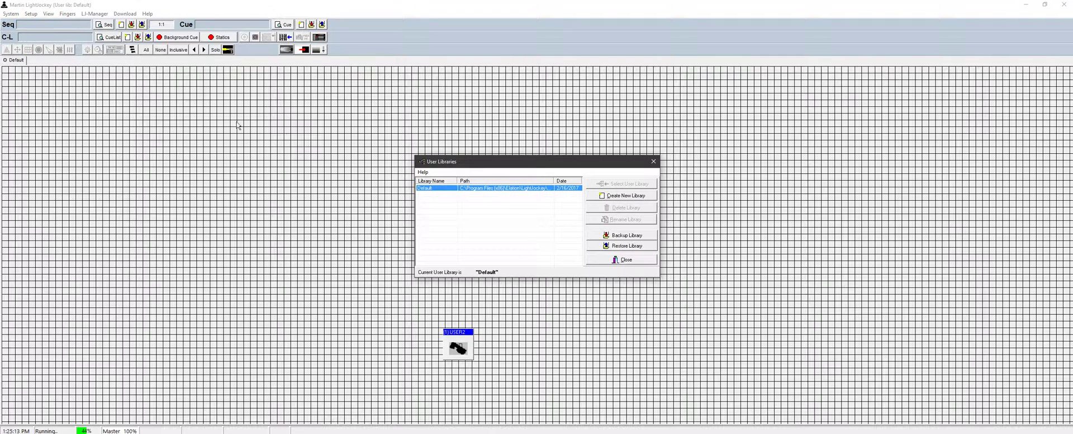
{"action": "left_click", "coordinate": [624, 236]}
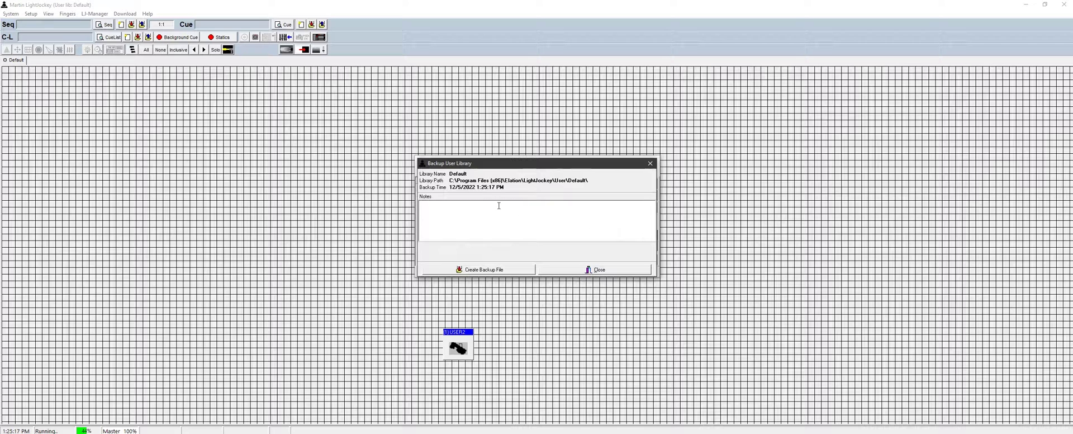
{"action": "type", "text": "DEc"}
{"action": "key", "text": "BackSpace"}
{"action": "type", "text": "C 22"}
{"action": "left_click", "coordinate": [506, 271]}
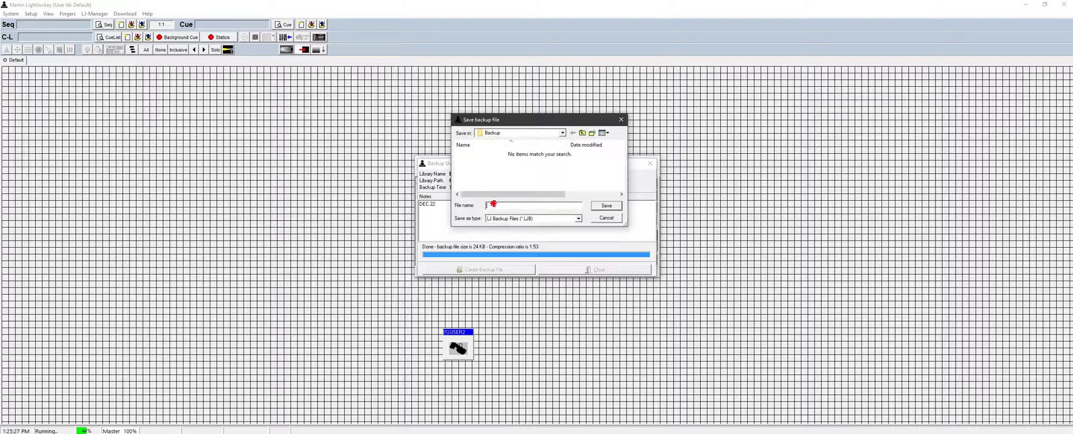
Name the backup file 'Dec 2022' and pick a save location, initially Free Music.
{"action": "type", "text": "Dec "}
{"action": "type", "text": "2022"}
{"action": "left_click", "coordinate": [562, 134]}
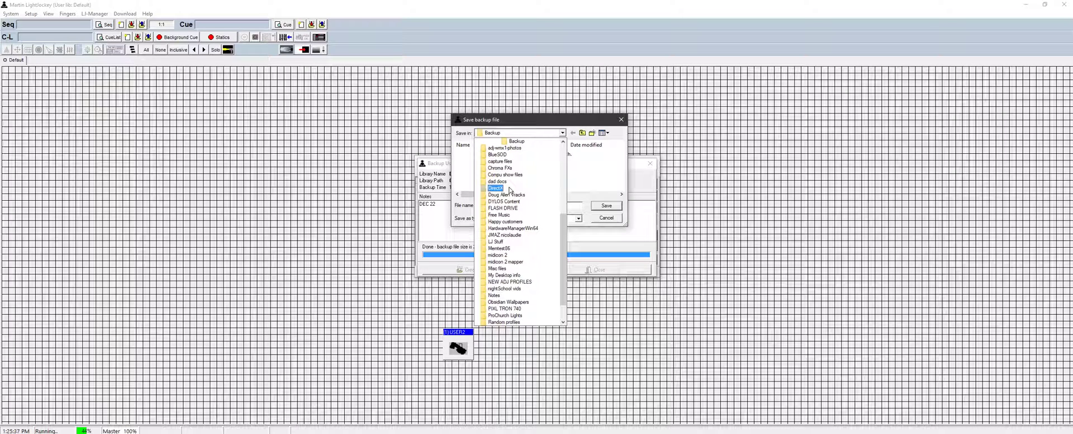
{"action": "scroll", "coordinate": [510, 191], "scroll_direction": "down", "scroll_amount": 1}
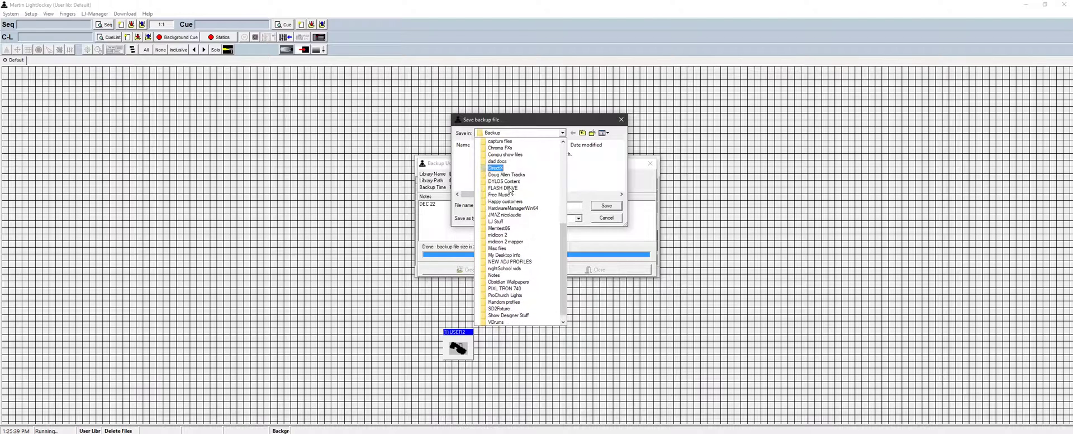
{"action": "scroll", "coordinate": [519, 227], "scroll_direction": "down", "scroll_amount": 1}
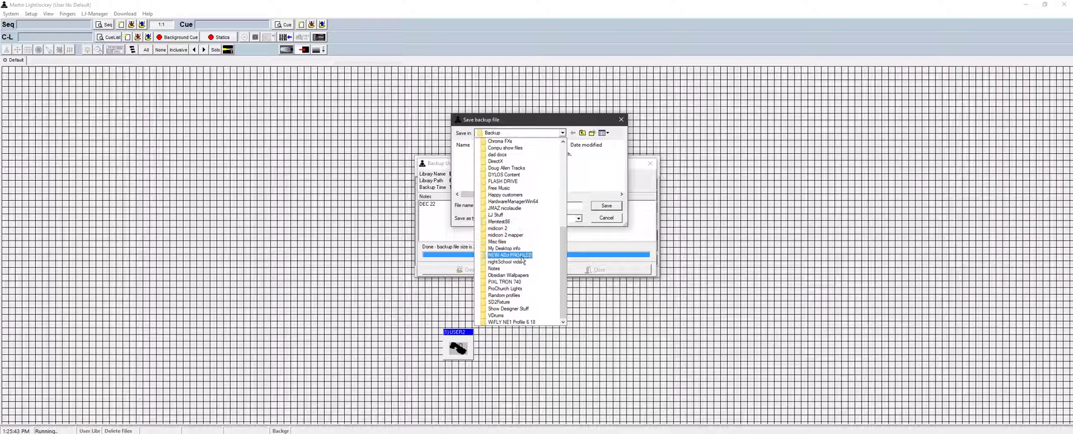
{"action": "scroll", "coordinate": [524, 246], "scroll_direction": "up", "scroll_amount": 1}
{"action": "scroll", "coordinate": [524, 246], "scroll_direction": "up", "scroll_amount": 2}
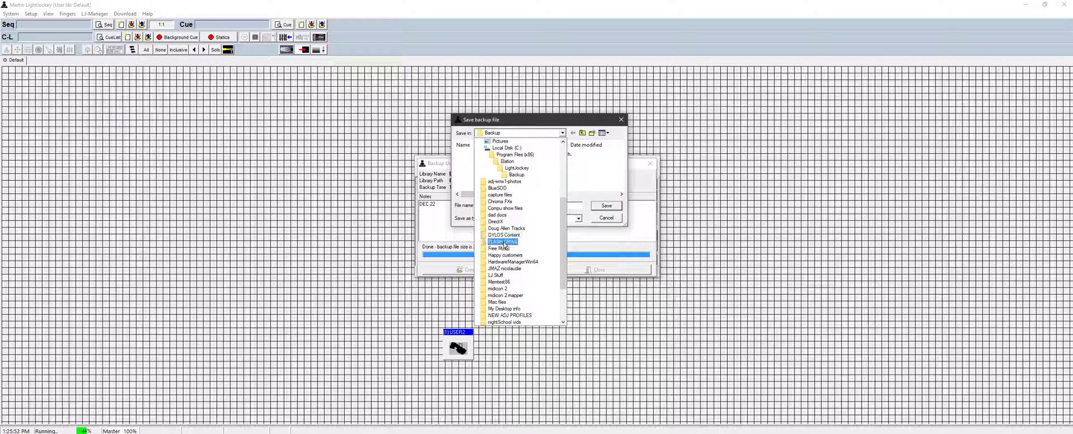
{"action": "left_click", "coordinate": [505, 249]}
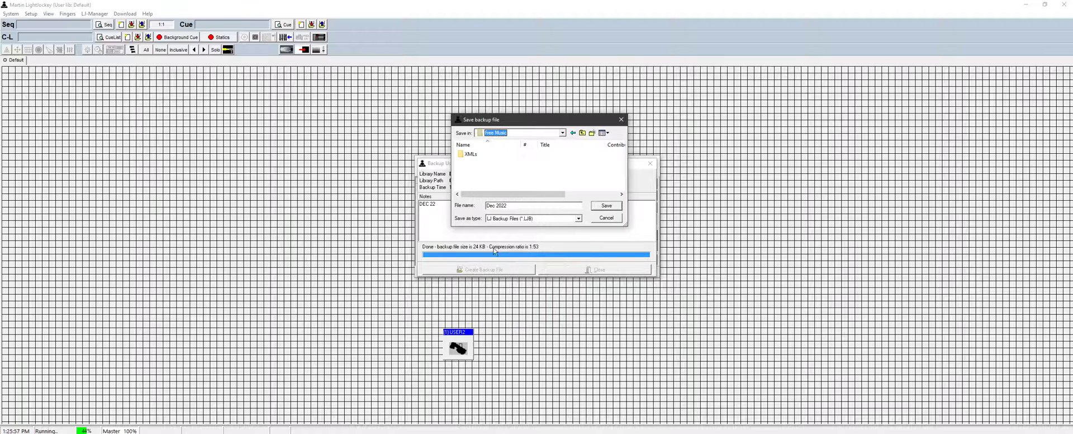
Switch the location to Desktop, open My Desktop info, and save 'Dec 2022' there.
{"action": "left_click", "coordinate": [562, 132]}
{"action": "scroll", "coordinate": [536, 170], "scroll_direction": "up", "scroll_amount": 3}
{"action": "scroll", "coordinate": [536, 170], "scroll_direction": "up", "scroll_amount": 3}
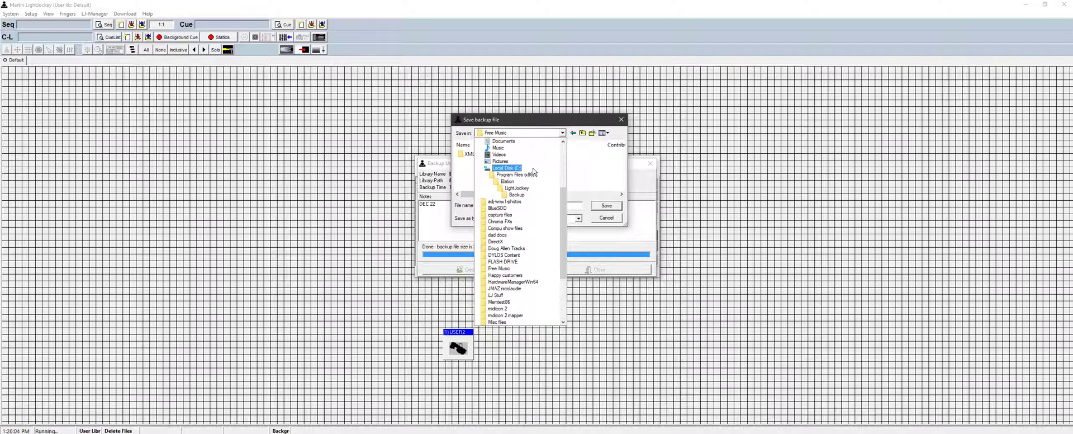
{"action": "scroll", "coordinate": [493, 178], "scroll_direction": "up", "scroll_amount": 1}
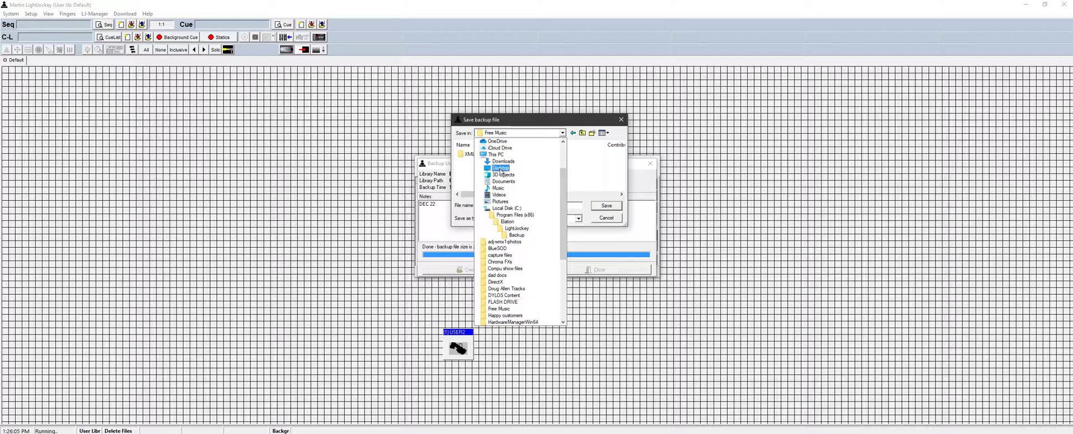
{"action": "left_click", "coordinate": [501, 155]}
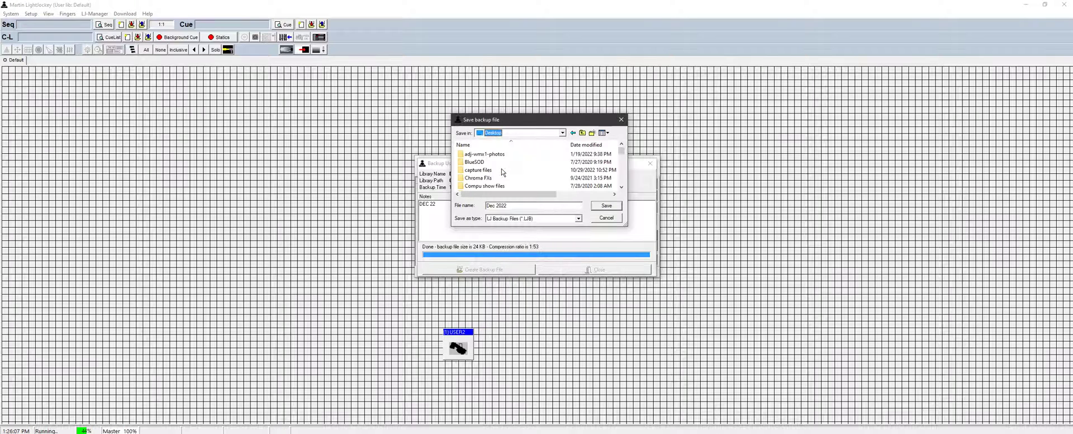
{"action": "scroll", "coordinate": [502, 172], "scroll_direction": "down", "scroll_amount": 1}
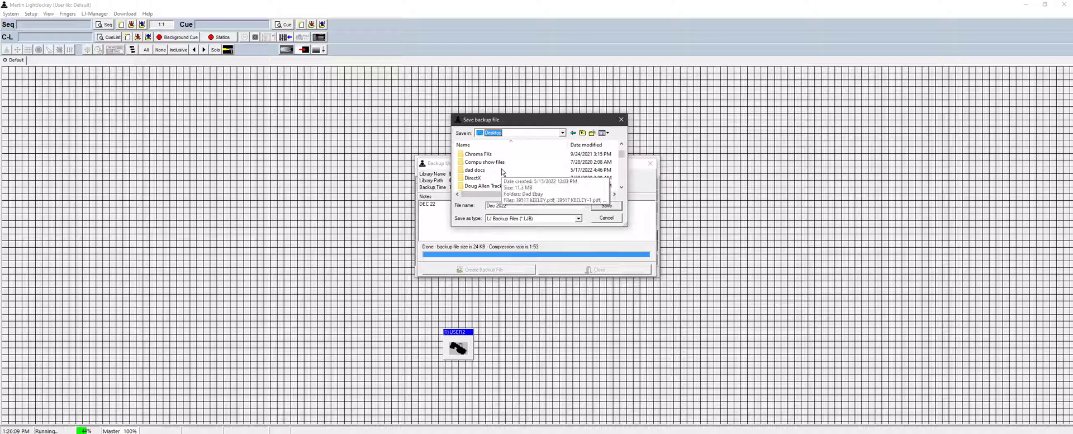
{"action": "scroll", "coordinate": [501, 173], "scroll_direction": "down", "scroll_amount": 1}
{"action": "scroll", "coordinate": [499, 177], "scroll_direction": "down", "scroll_amount": 1}
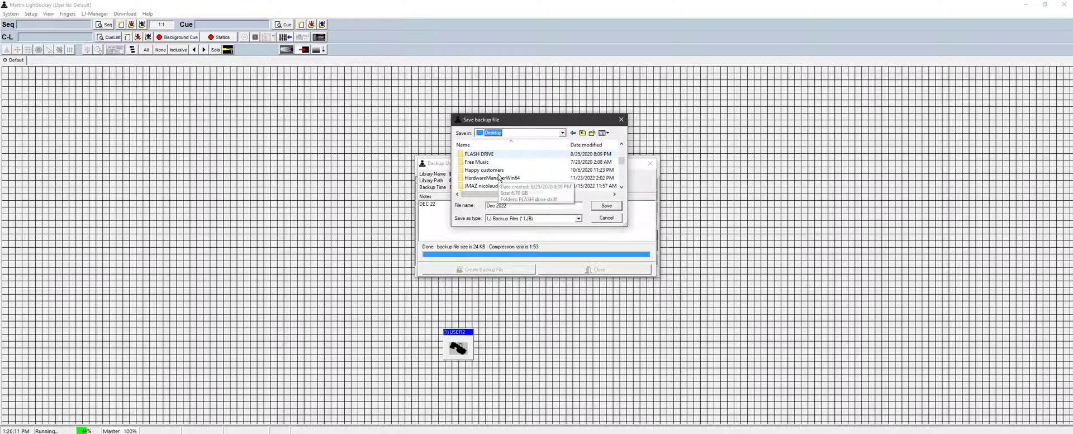
{"action": "scroll", "coordinate": [499, 176], "scroll_direction": "down", "scroll_amount": 1}
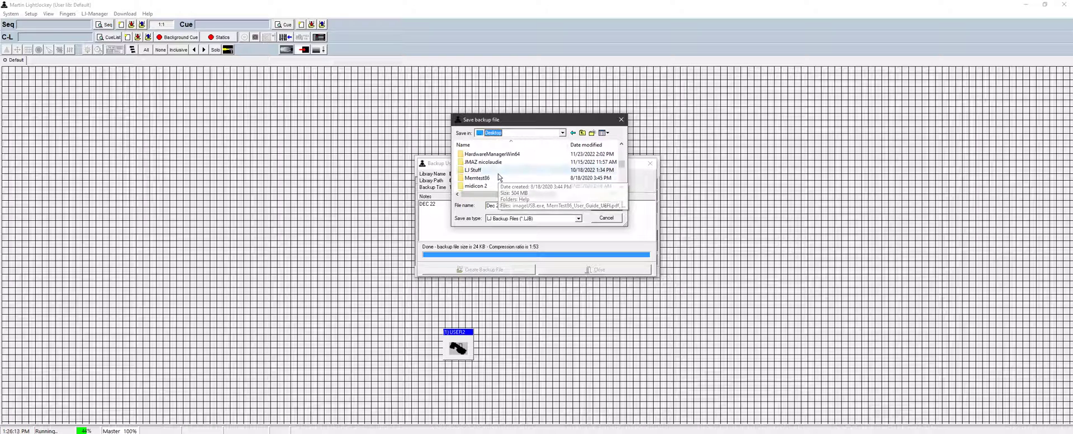
{"action": "scroll", "coordinate": [499, 178], "scroll_direction": "down", "scroll_amount": 1}
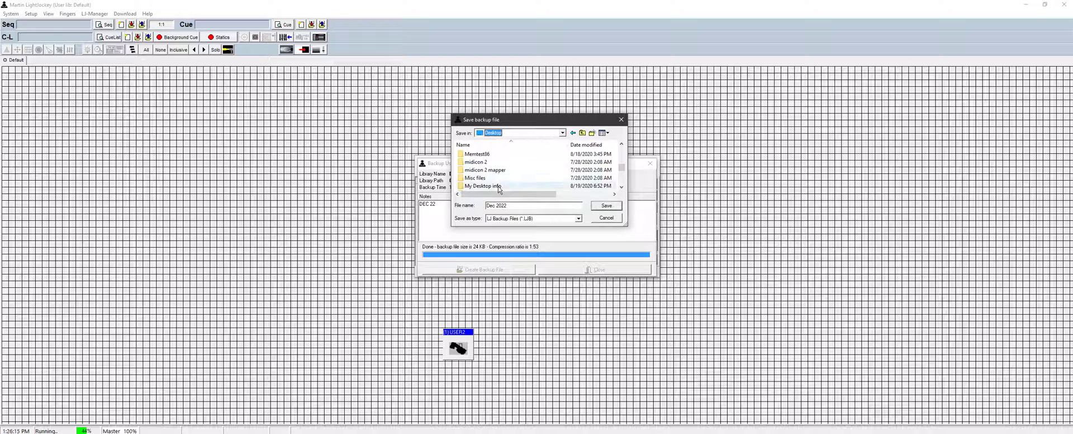
{"action": "double_click", "coordinate": [499, 190]}
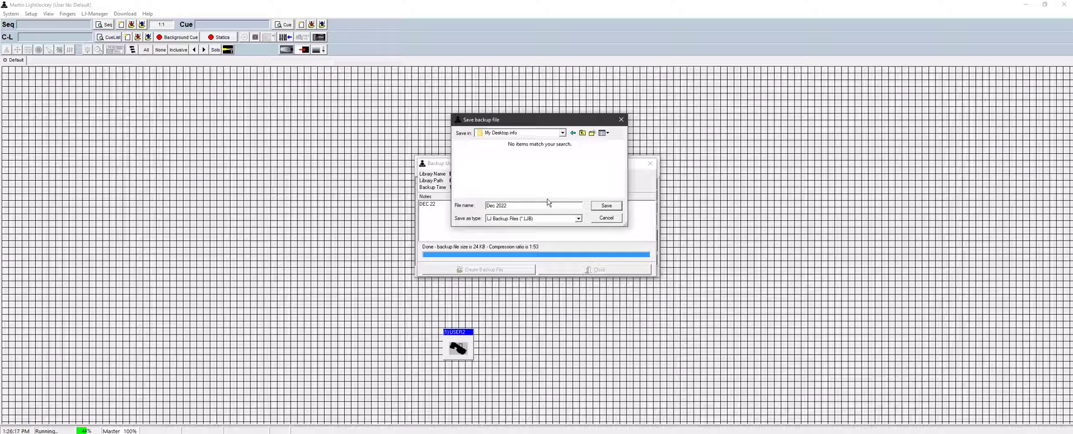
{"action": "left_click", "coordinate": [603, 206]}
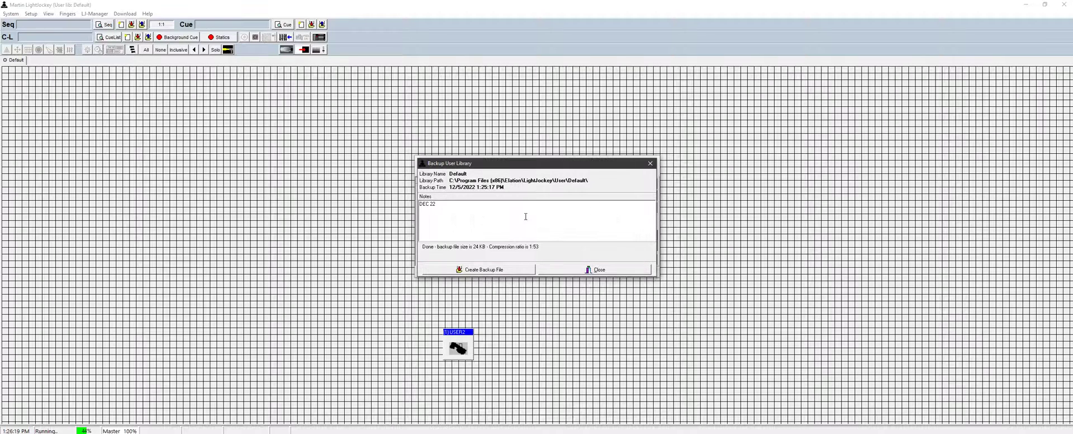
Close the Backup User Library window and accept the restore confirmation warning.
{"action": "left_click", "coordinate": [556, 267]}
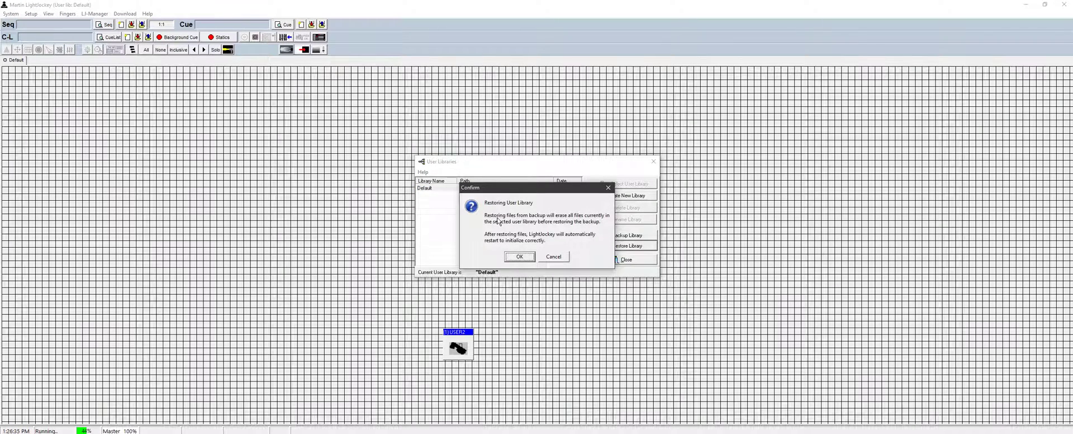
{"action": "left_click", "coordinate": [519, 258]}
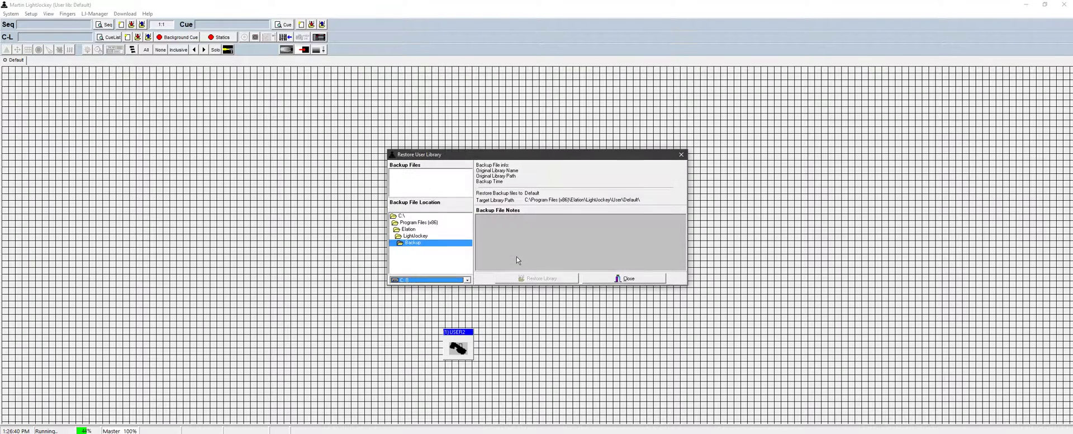
Browse the backup location tree from the drive root to Desktop\My Desktop info.
{"action": "double_click", "coordinate": [412, 222]}
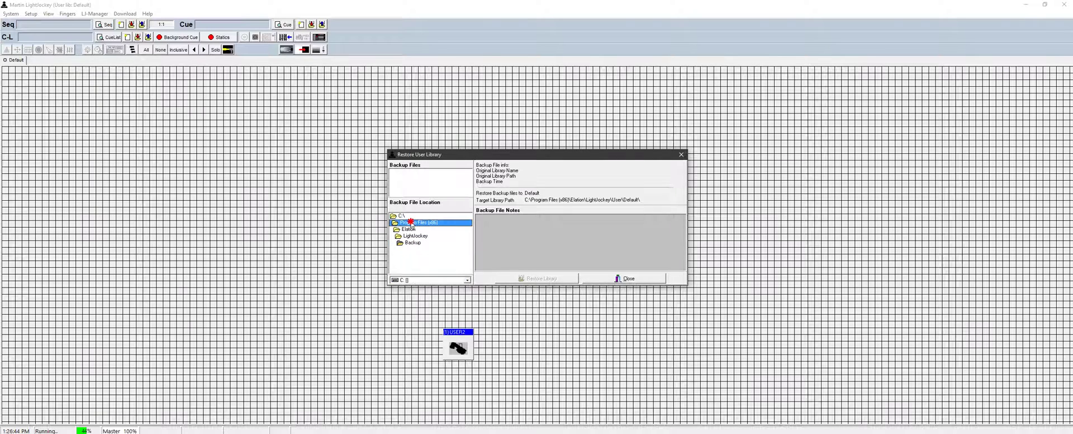
{"action": "scroll", "coordinate": [414, 229], "scroll_direction": "down", "scroll_amount": 1}
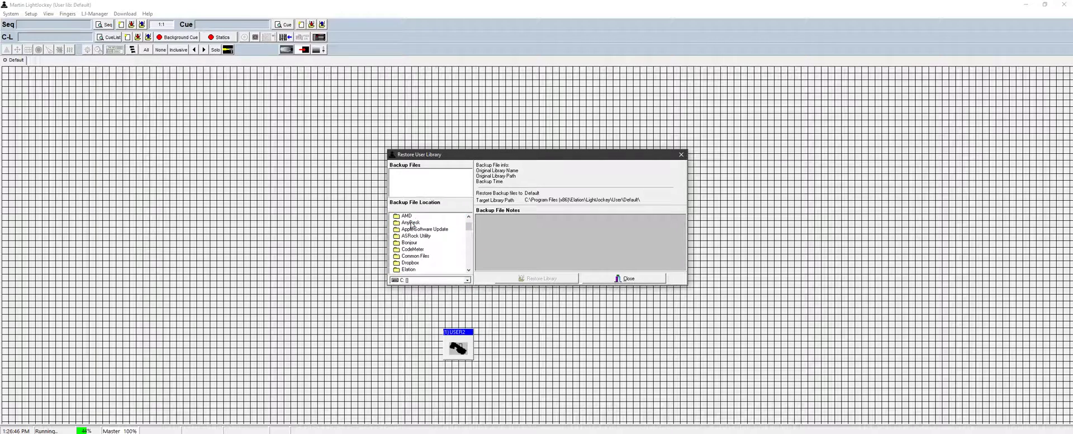
{"action": "scroll", "coordinate": [416, 232], "scroll_direction": "down", "scroll_amount": 1}
{"action": "scroll", "coordinate": [424, 238], "scroll_direction": "up", "scroll_amount": 1}
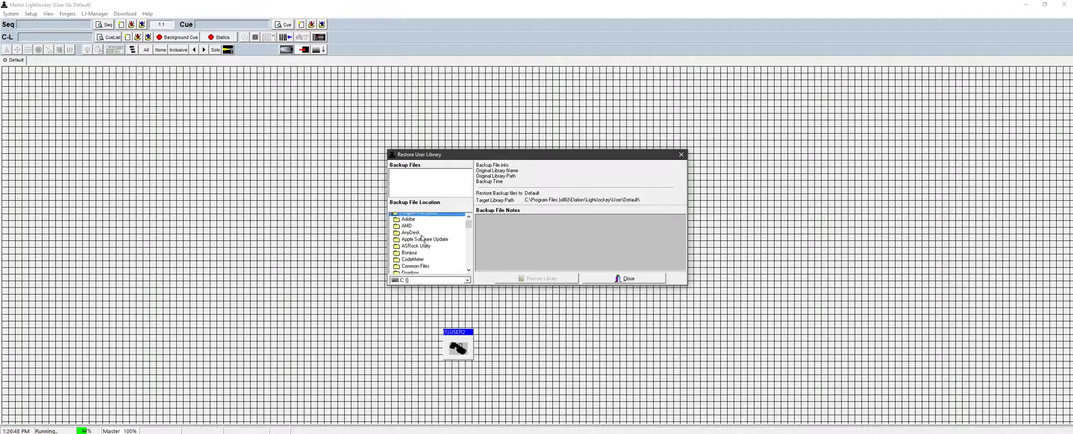
{"action": "scroll", "coordinate": [423, 238], "scroll_direction": "up", "scroll_amount": 1}
{"action": "double_click", "coordinate": [403, 215]}
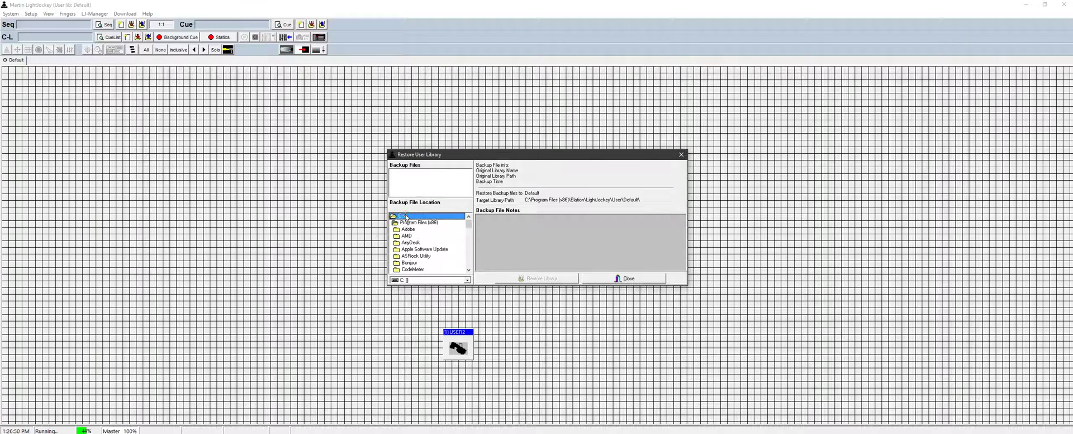
{"action": "scroll", "coordinate": [402, 238], "scroll_direction": "down", "scroll_amount": 2}
{"action": "scroll", "coordinate": [402, 242], "scroll_direction": "down", "scroll_amount": 3}
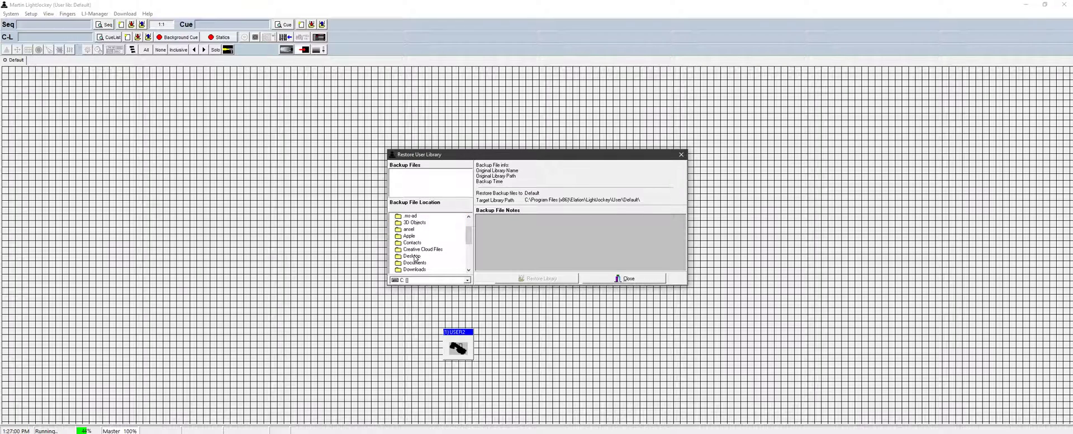
{"action": "double_click", "coordinate": [414, 256]}
{"action": "scroll", "coordinate": [414, 259], "scroll_direction": "down", "scroll_amount": 2}
{"action": "scroll", "coordinate": [414, 259], "scroll_direction": "down", "scroll_amount": 2}
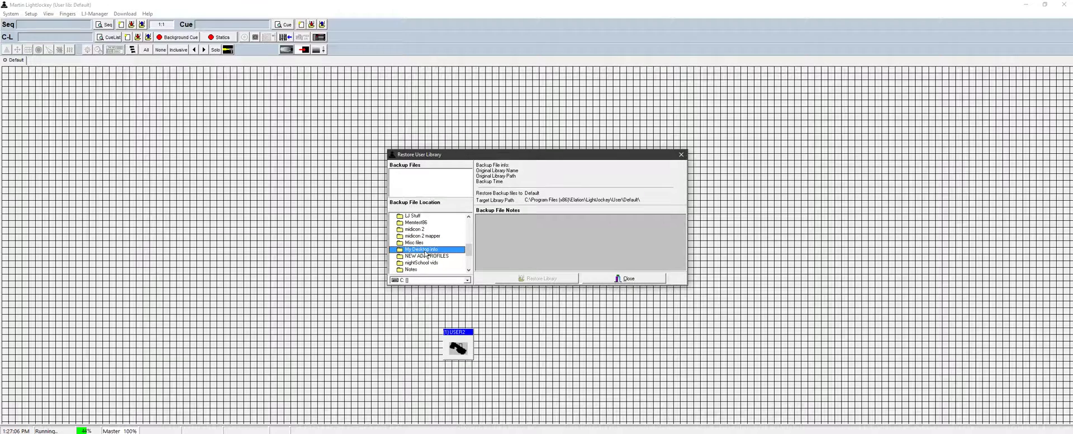
{"action": "double_click", "coordinate": [425, 251]}
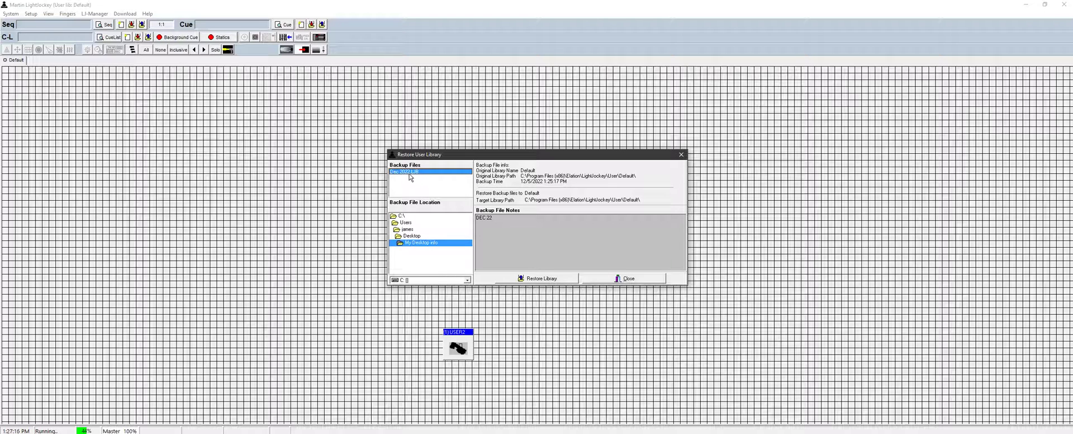
Reopen Desktop\My Desktop info and select Dec 2022.LJB to show its DEC 22 note.
{"action": "left_click", "coordinate": [409, 236]}
{"action": "double_click", "coordinate": [408, 235]}
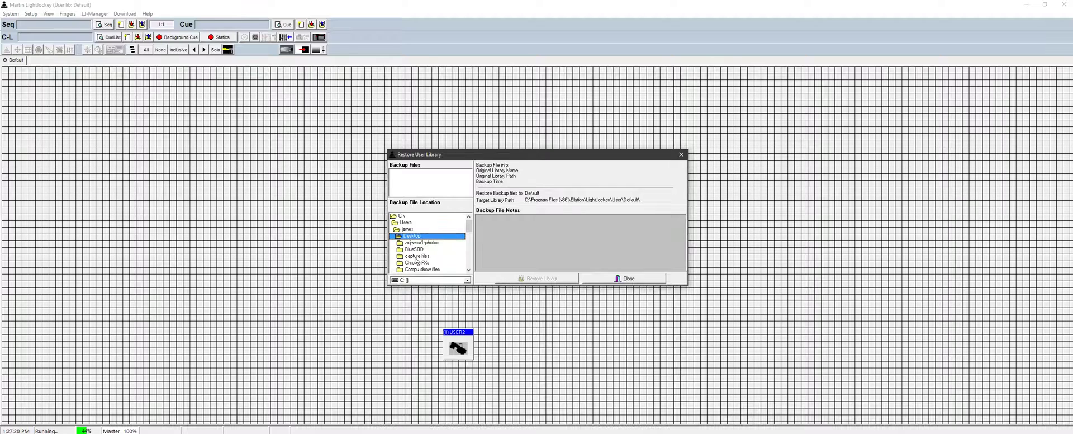
{"action": "scroll", "coordinate": [416, 260], "scroll_direction": "down", "scroll_amount": 2}
{"action": "scroll", "coordinate": [416, 260], "scroll_direction": "down", "scroll_amount": 1}
{"action": "scroll", "coordinate": [415, 261], "scroll_direction": "down", "scroll_amount": 1}
{"action": "scroll", "coordinate": [416, 261], "scroll_direction": "down", "scroll_amount": 1}
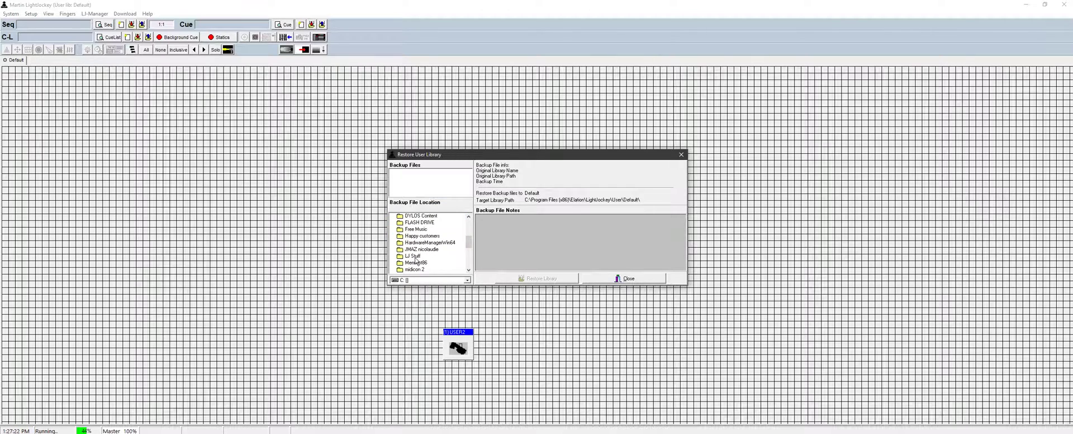
{"action": "scroll", "coordinate": [415, 261], "scroll_direction": "down", "scroll_amount": 1}
{"action": "scroll", "coordinate": [416, 260], "scroll_direction": "down", "scroll_amount": 1}
{"action": "scroll", "coordinate": [416, 261], "scroll_direction": "down", "scroll_amount": 1}
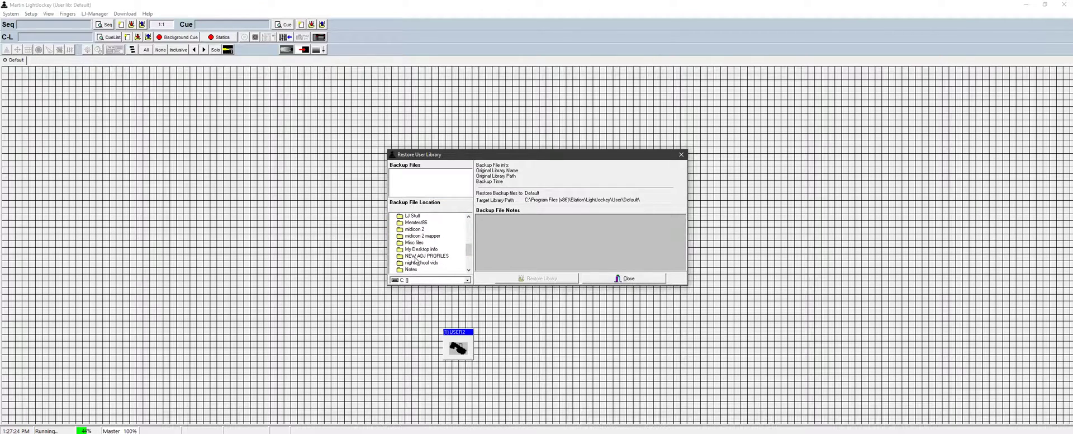
{"action": "double_click", "coordinate": [423, 250]}
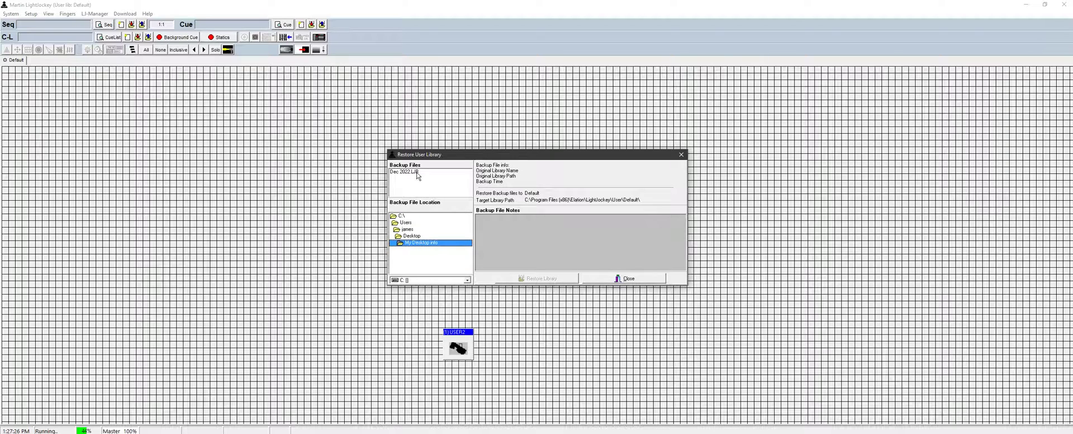
{"action": "left_click", "coordinate": [418, 172]}
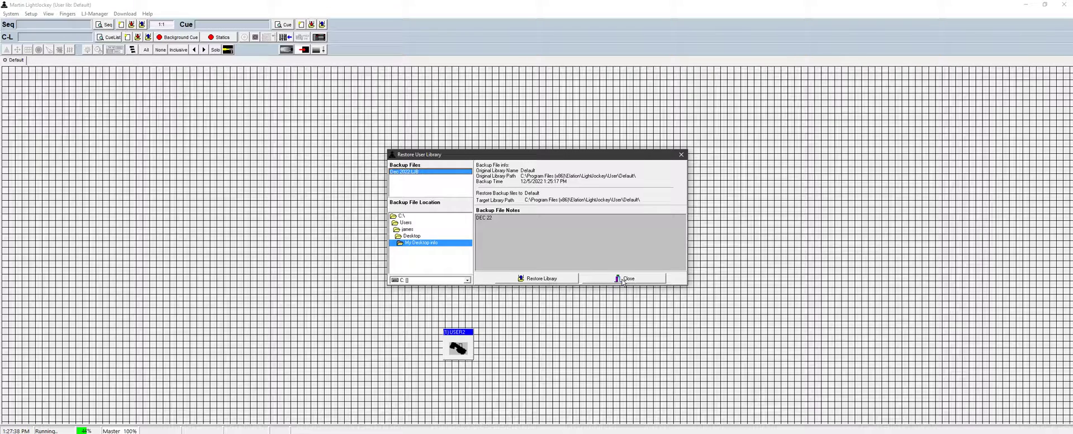
Close both library windows, dismiss a new Backup Library, then restart and confirm Restore Library.
{"action": "left_click", "coordinate": [622, 283]}
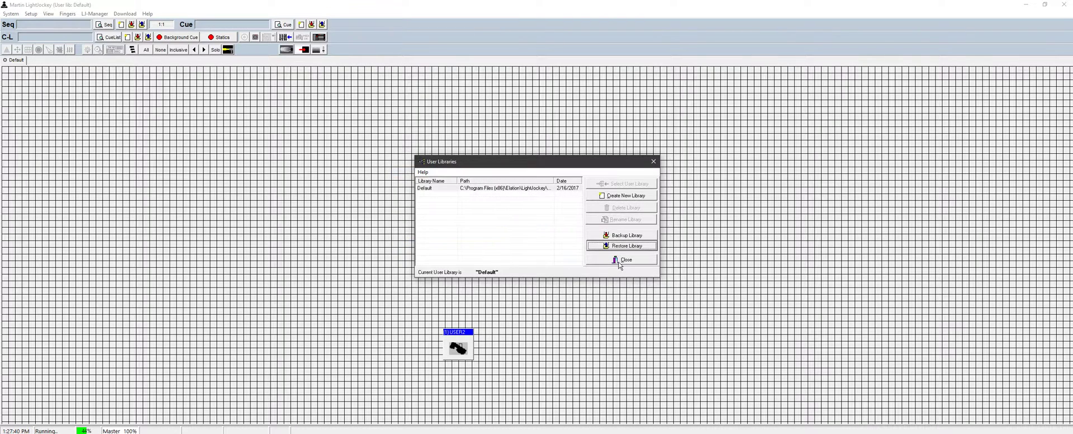
{"action": "left_click", "coordinate": [619, 261]}
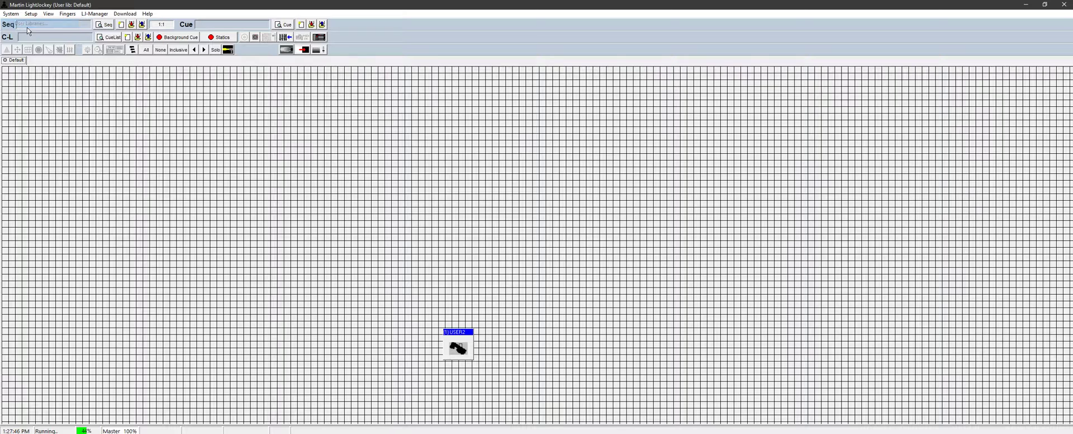
{"action": "left_click", "coordinate": [620, 239]}
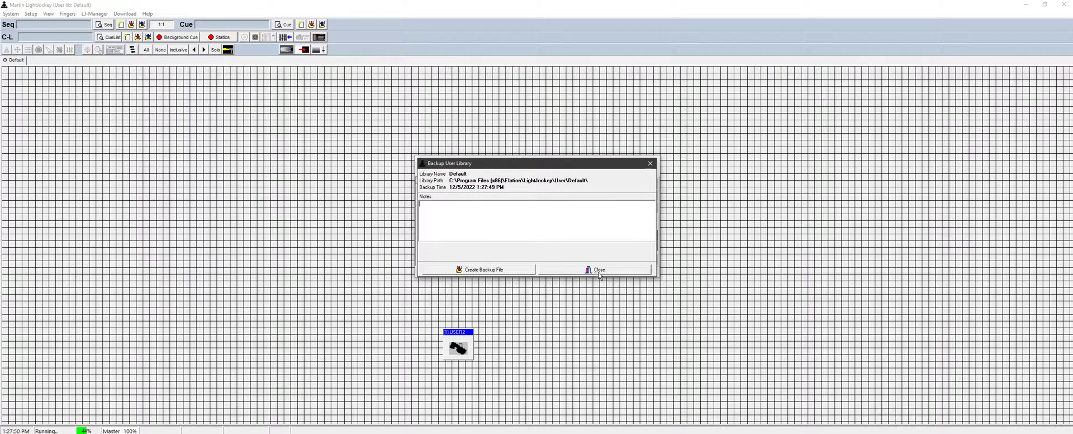
{"action": "left_click", "coordinate": [598, 270]}
{"action": "left_click", "coordinate": [614, 247]}
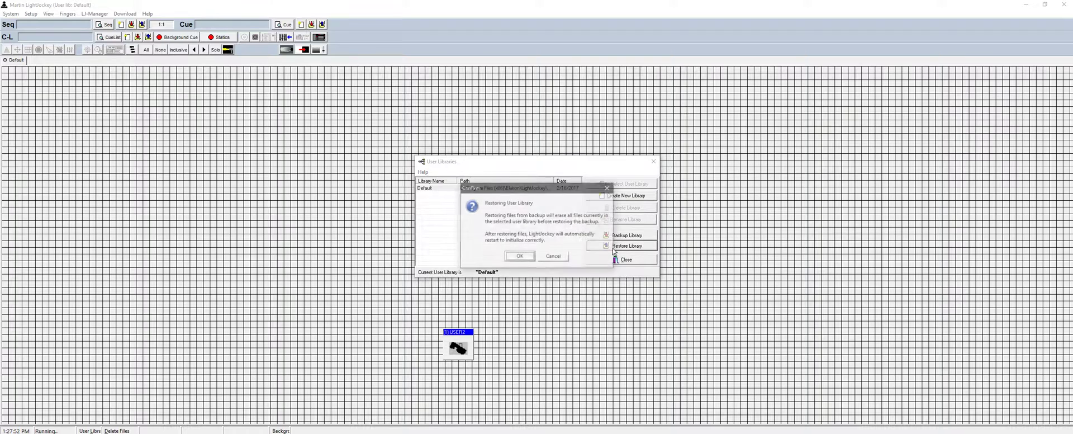
{"action": "left_click", "coordinate": [525, 255]}
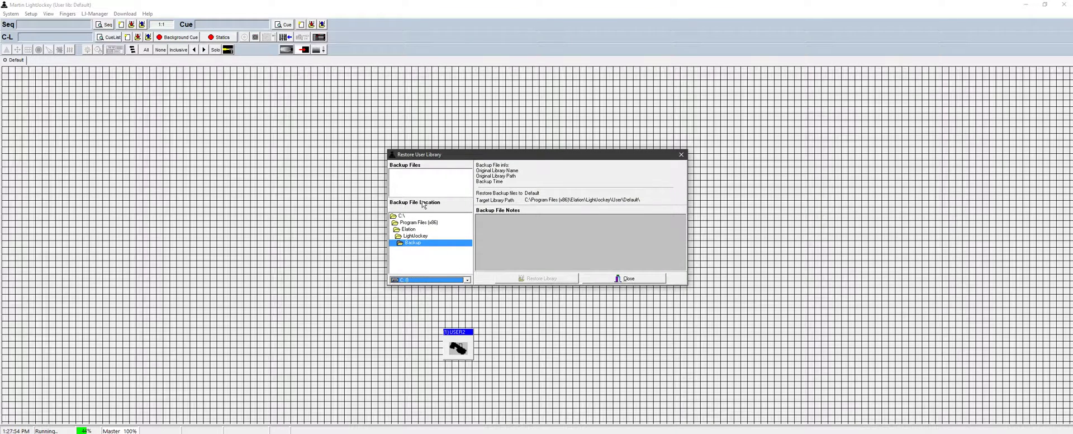
Select Dec 2022.LJB in Desktop\My Desktop info, then close Restore User Library and User Libraries.
{"action": "double_click", "coordinate": [401, 216]}
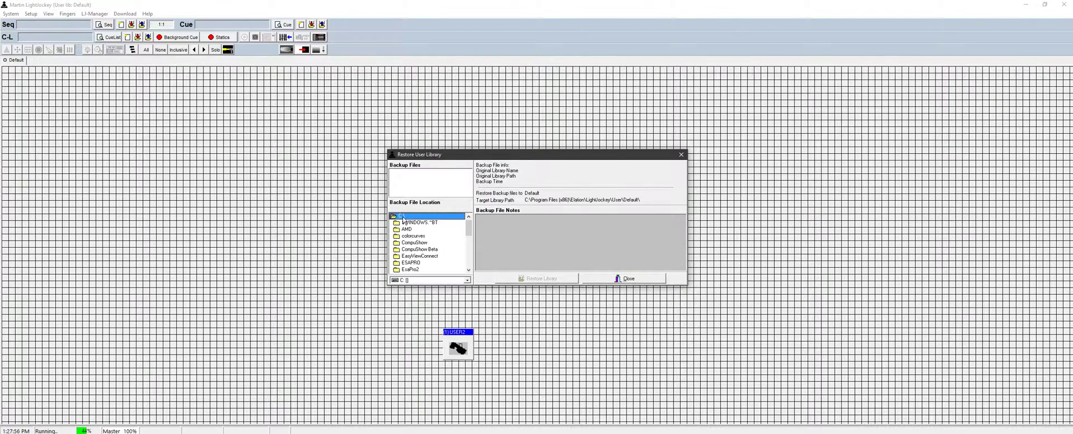
{"action": "scroll", "coordinate": [412, 246], "scroll_direction": "down", "scroll_amount": 3}
{"action": "scroll", "coordinate": [414, 250], "scroll_direction": "down", "scroll_amount": 3}
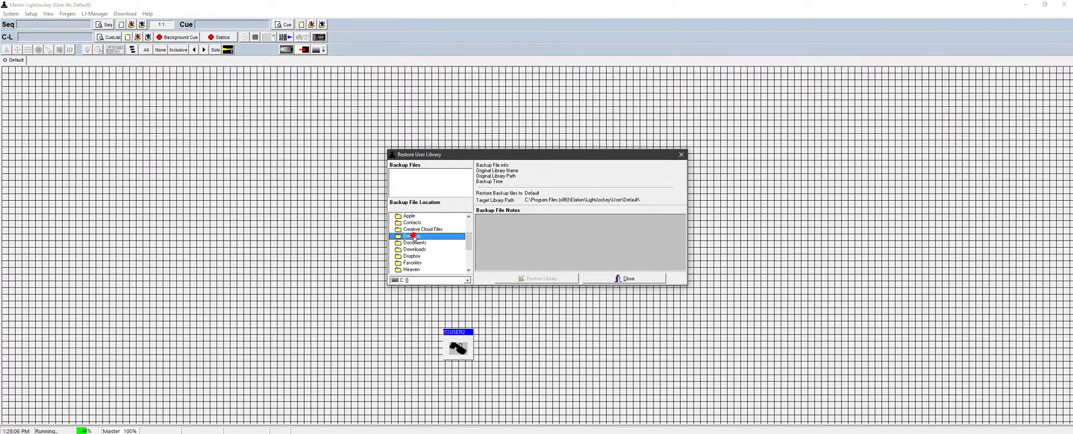
{"action": "scroll", "coordinate": [413, 238], "scroll_direction": "down", "scroll_amount": 2}
{"action": "scroll", "coordinate": [414, 238], "scroll_direction": "down", "scroll_amount": 1}
{"action": "scroll", "coordinate": [414, 238], "scroll_direction": "down", "scroll_amount": 1}
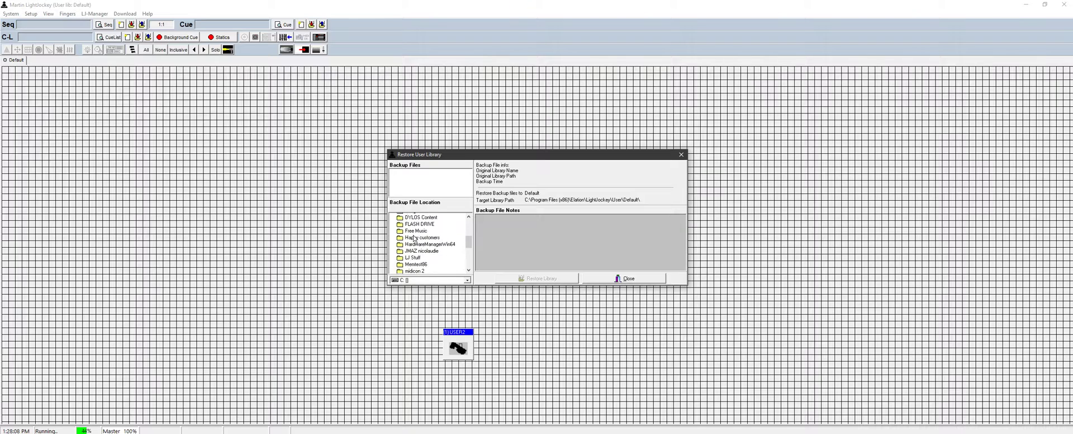
{"action": "scroll", "coordinate": [414, 238], "scroll_direction": "down", "scroll_amount": 2}
{"action": "scroll", "coordinate": [414, 238], "scroll_direction": "down", "scroll_amount": 1}
{"action": "scroll", "coordinate": [414, 237], "scroll_direction": "down", "scroll_amount": 1}
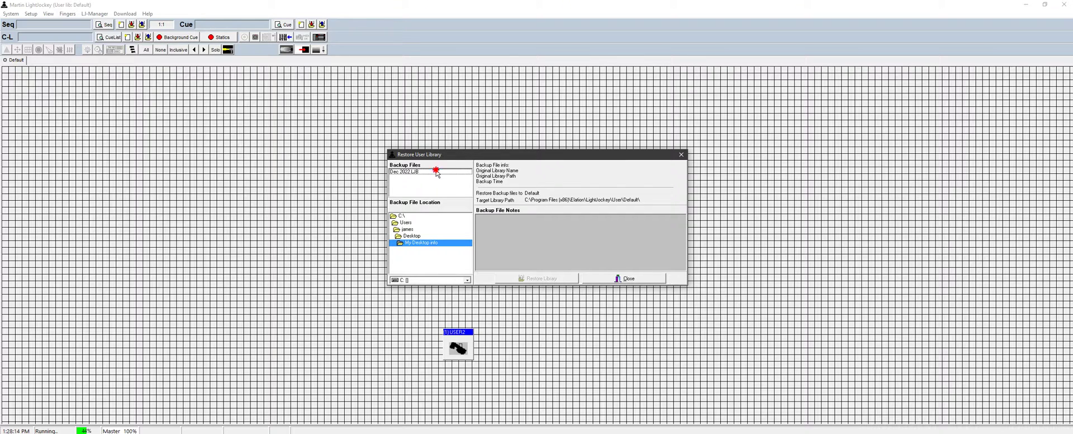
{"action": "left_click", "coordinate": [437, 172]}
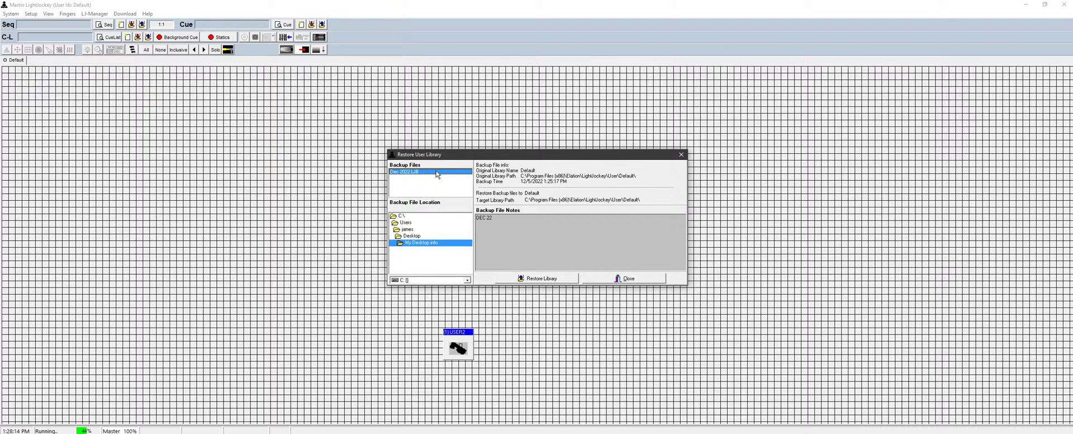
{"action": "left_click", "coordinate": [602, 278]}
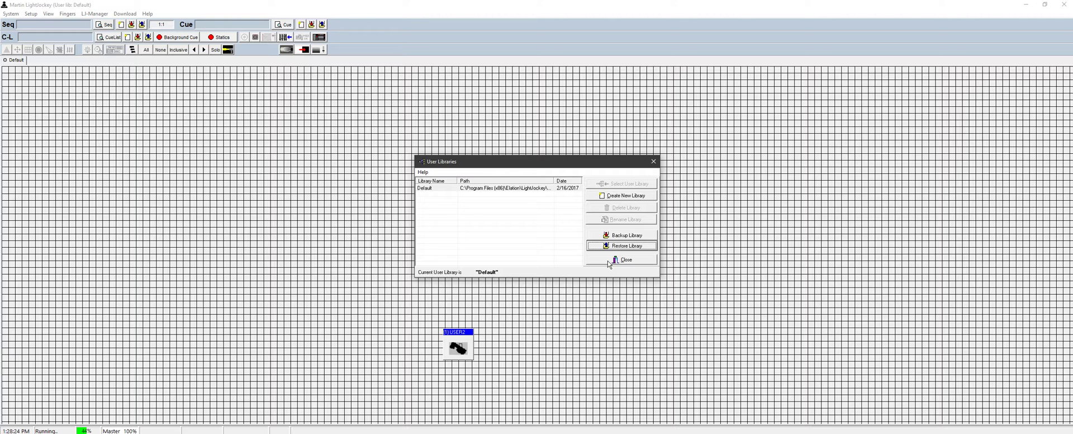
{"action": "left_click", "coordinate": [610, 261]}
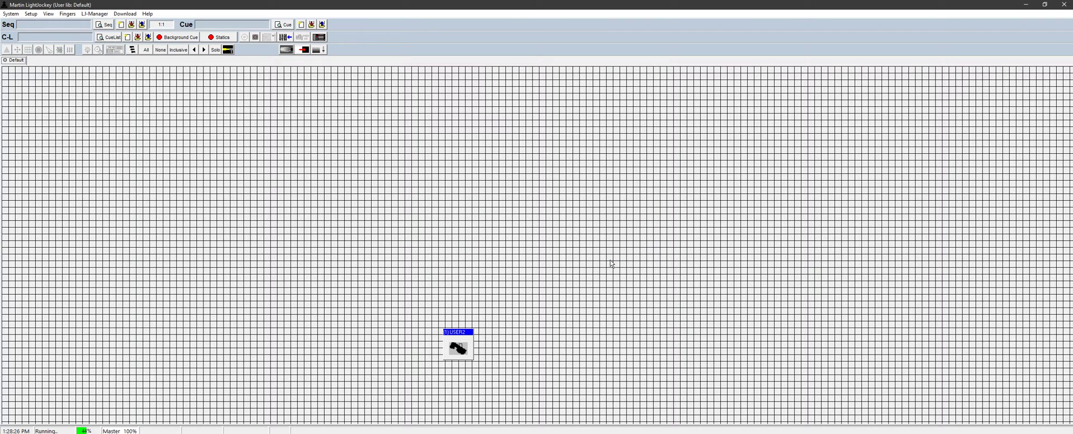